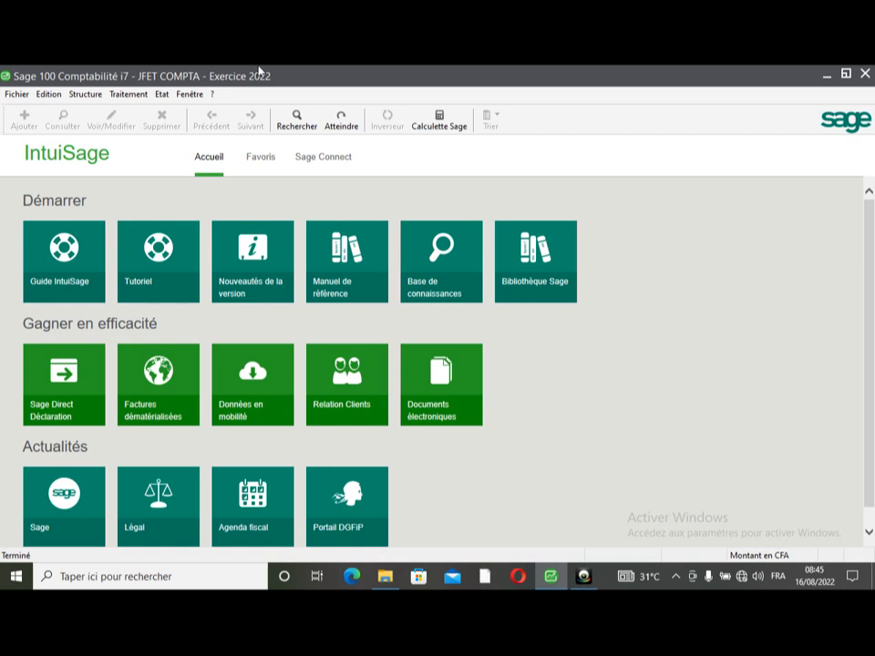
# Create a new batch-entry lot file named SAISIE DES OPERATIONS DE VENTES in the Documents folder
pyautogui.click(132, 94)
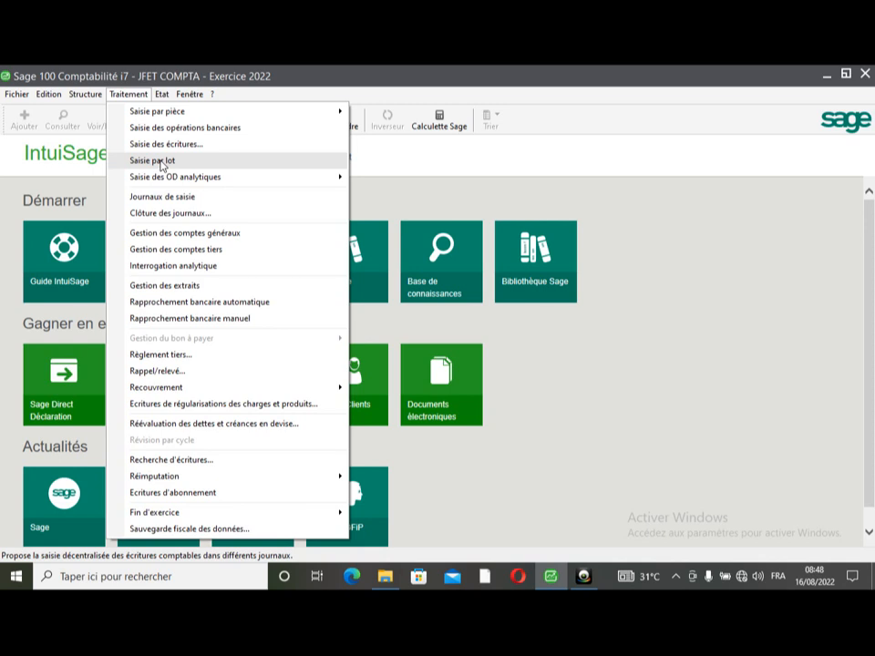
pyautogui.click(89, 93)
pyautogui.click(128, 94)
pyautogui.click(165, 169)
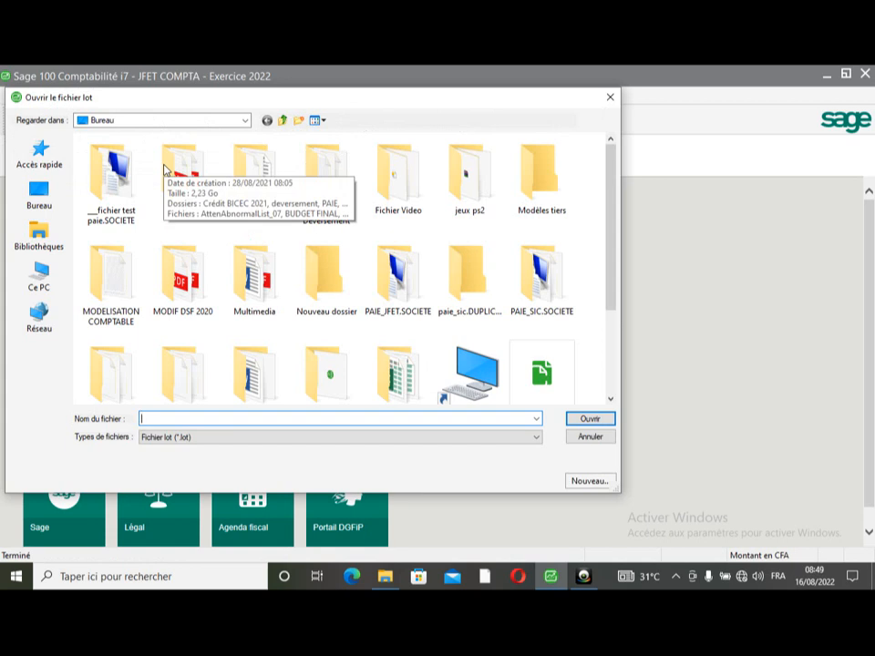
pyautogui.click(590, 482)
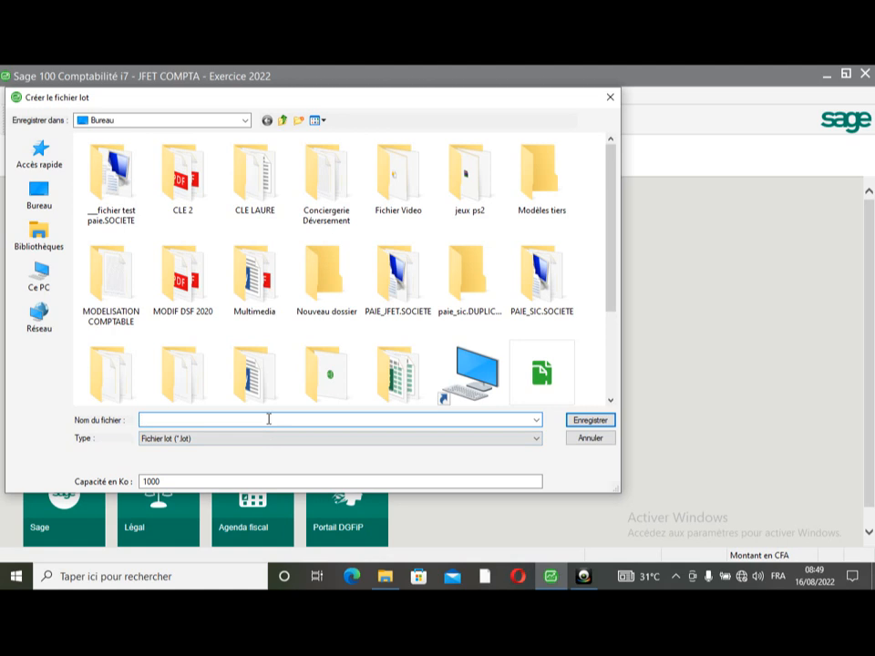
pyautogui.write('SAISIE DES ')
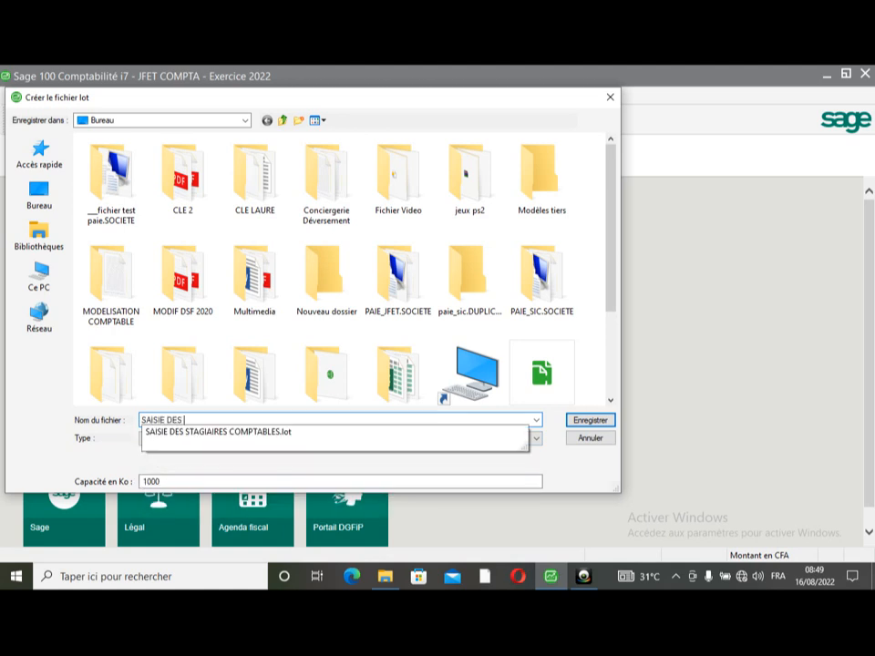
pyautogui.write('OPERATION')
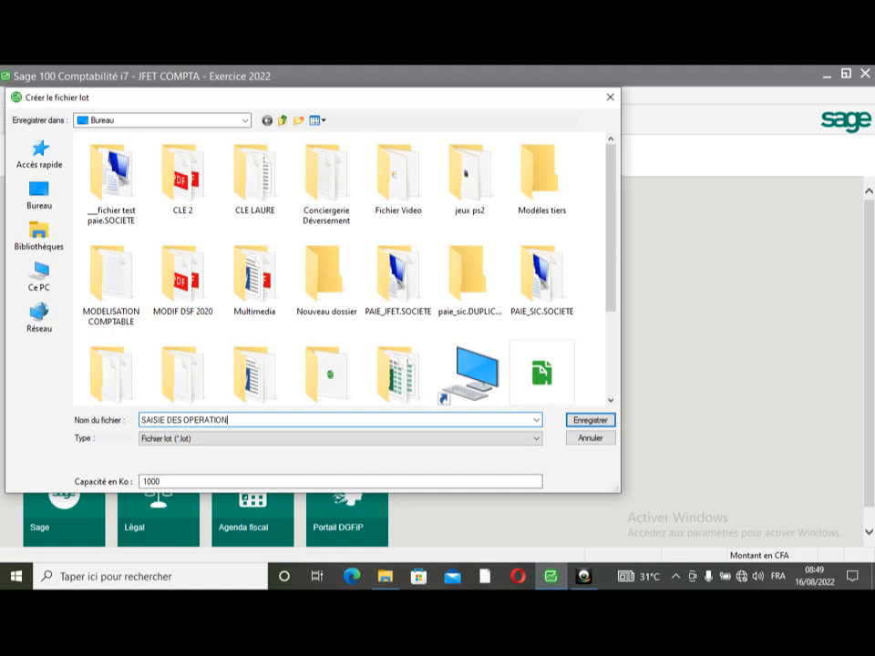
pyautogui.write('S DE VENTES')
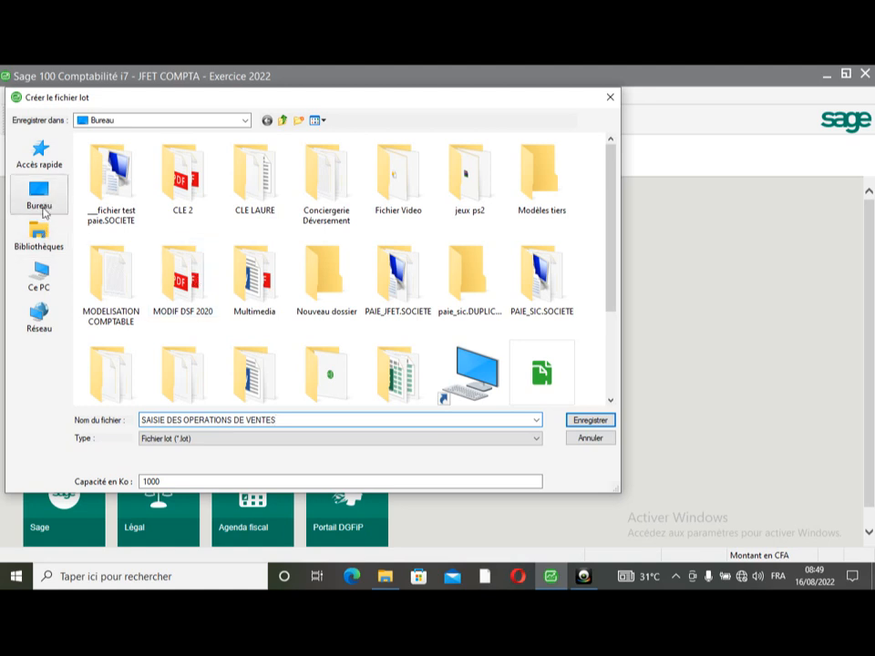
pyautogui.click(41, 241)
pyautogui.click(119, 159)
pyautogui.doubleClick(120, 159)
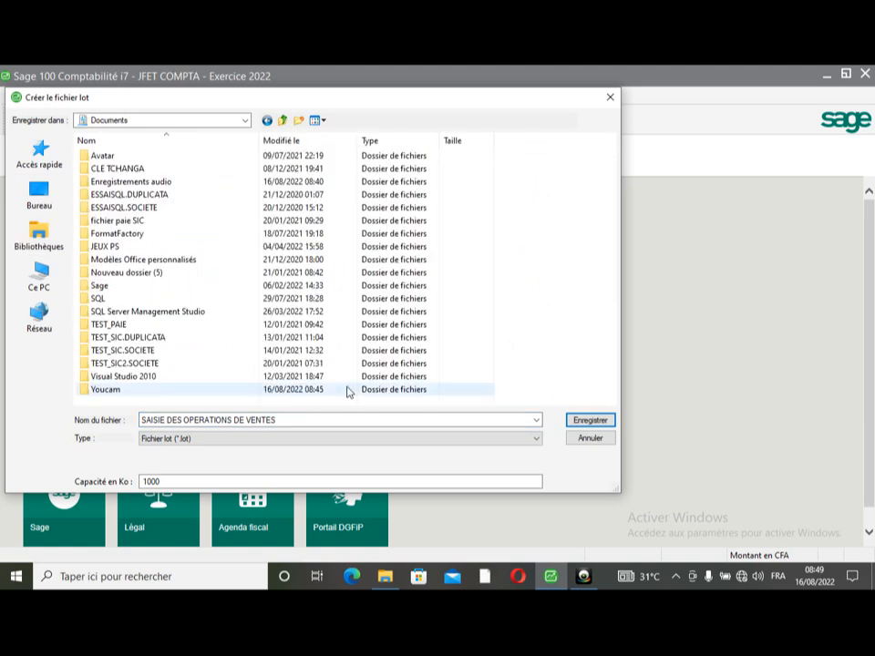
pyautogui.click(590, 421)
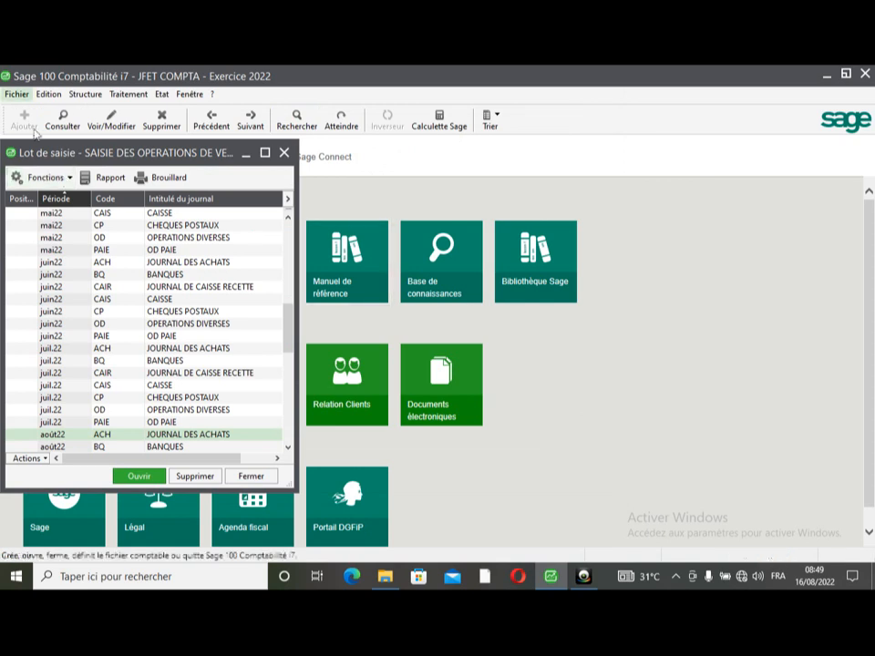
# Open the CAISSE journal for April 2022 in the new lot
pyautogui.moveTo(69, 157); pyautogui.dragTo(234, 170)
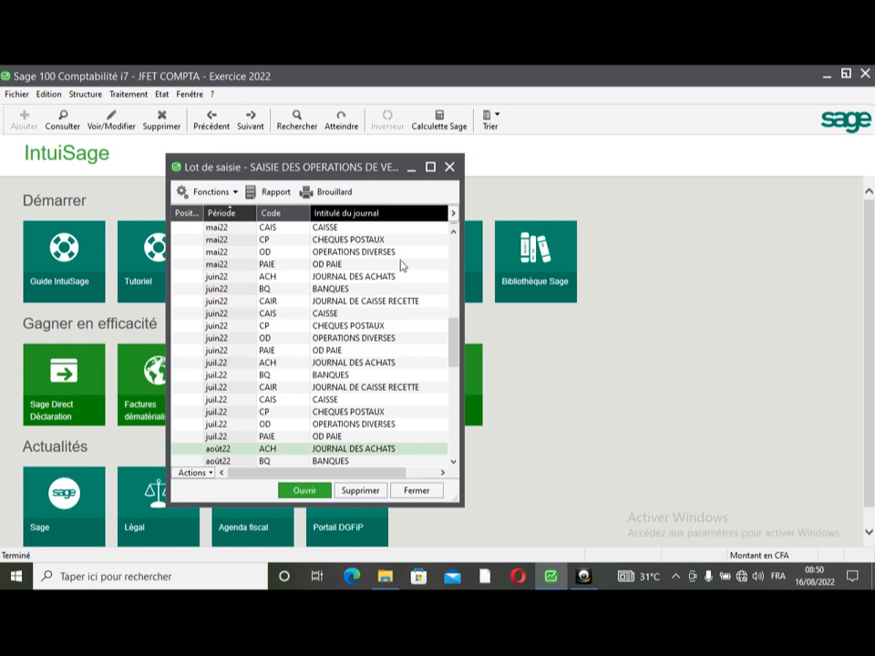
pyautogui.click(454, 233)
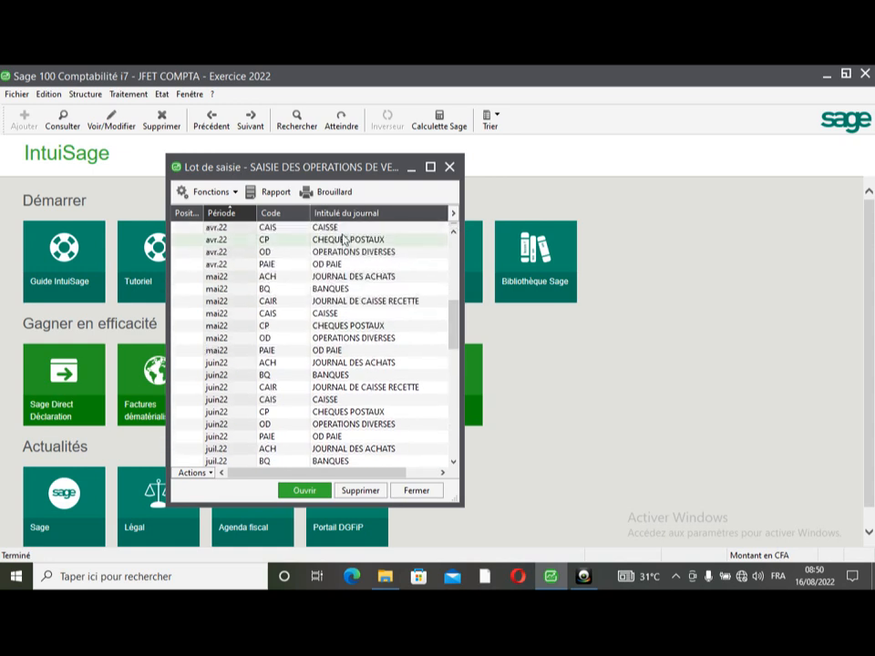
pyautogui.click(342, 226)
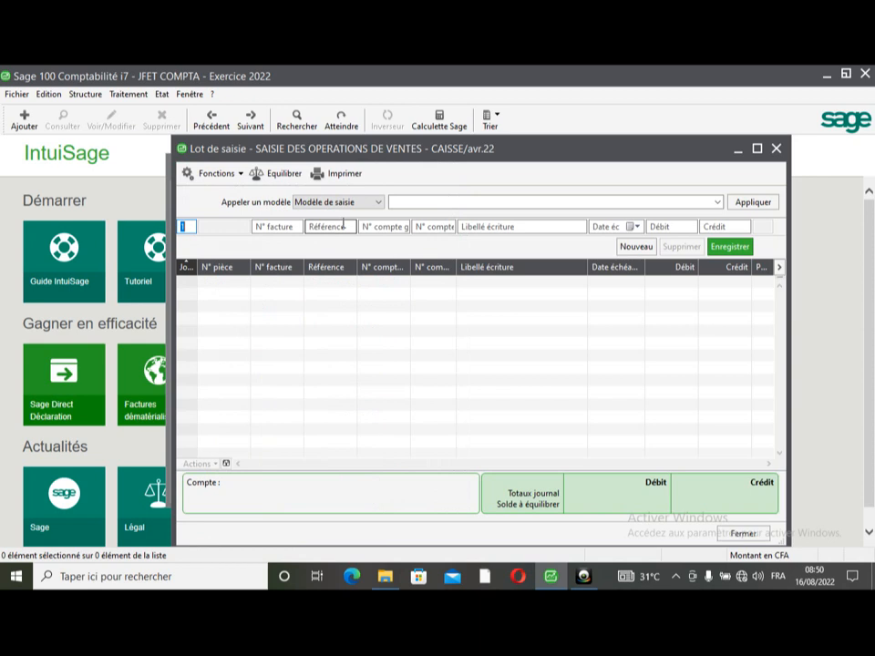
# Enter invoice number 569 and reference BON DE CAISSE on the first entry line
pyautogui.press('Tab')
pyautogui.press('Tab')
pyautogui.hotkey('shift', 'Tab')
pyautogui.write('569')
pyautogui.press('Tab')
pyautogui.write('BON DE CAISS')
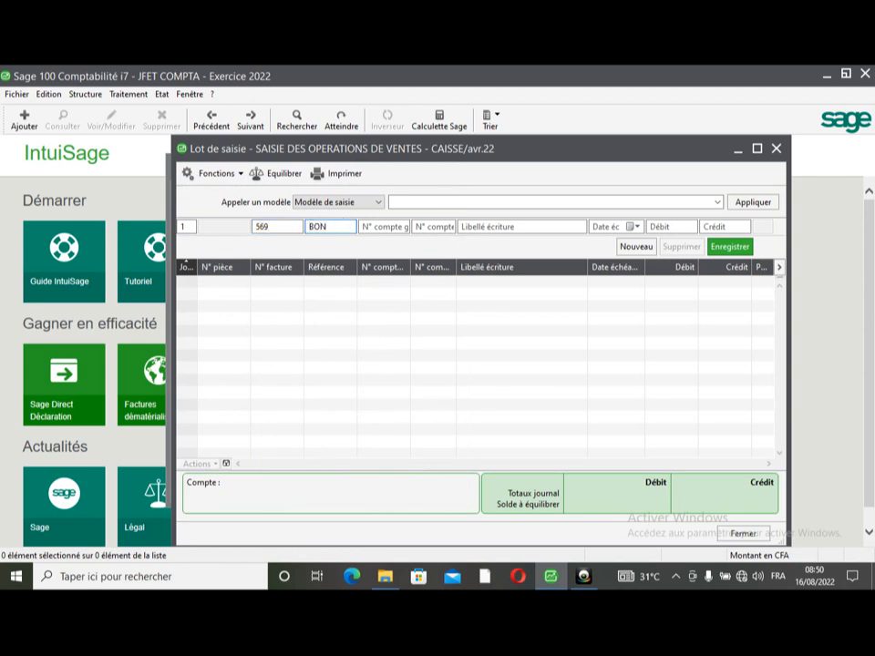
pyautogui.write('E')
pyautogui.press('Tab')
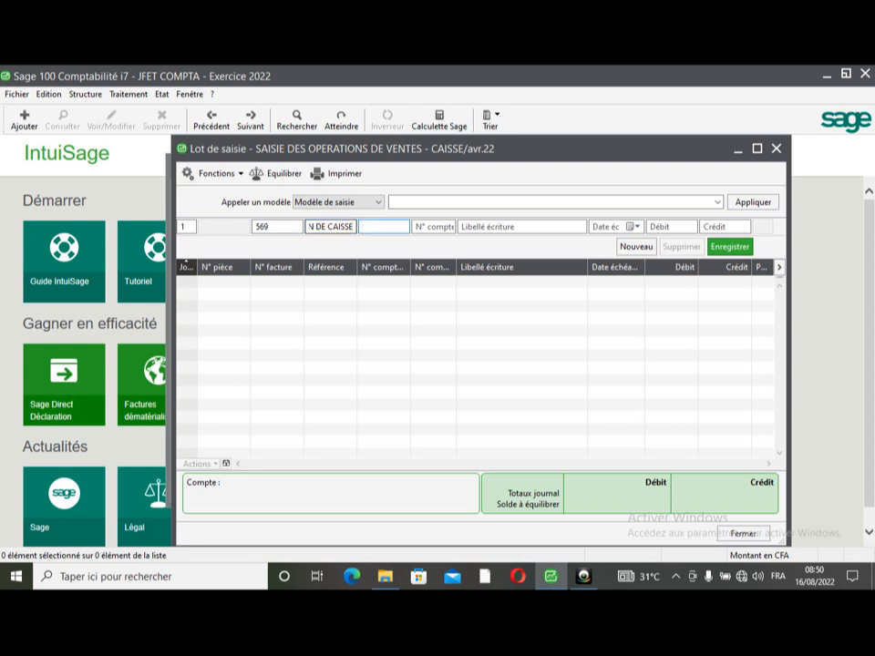
# Assign general account 70100000 VENTES DE MARCHANDISE to the entry line
pyautogui.write('411')
pyautogui.press('BackSpace')
pyautogui.press('BackSpace')
pyautogui.press('BackSpace')
pyautogui.write('701')
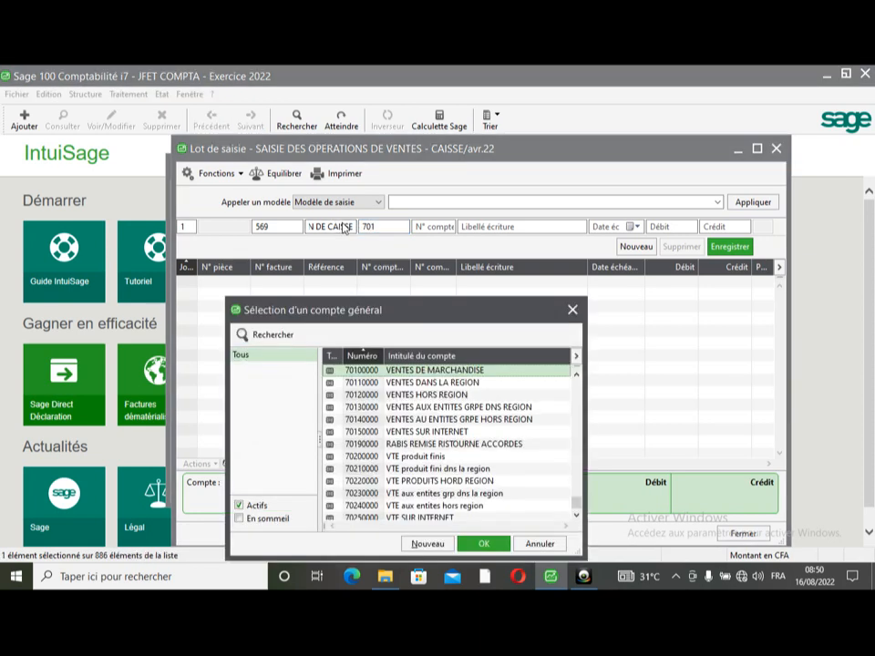
pyautogui.press('Return')
# Label the entry VENTE SUIVANT FACTURE 569, credit it with 70000 and record the line
pyautogui.write('VENTE SUIVANT FACTI')
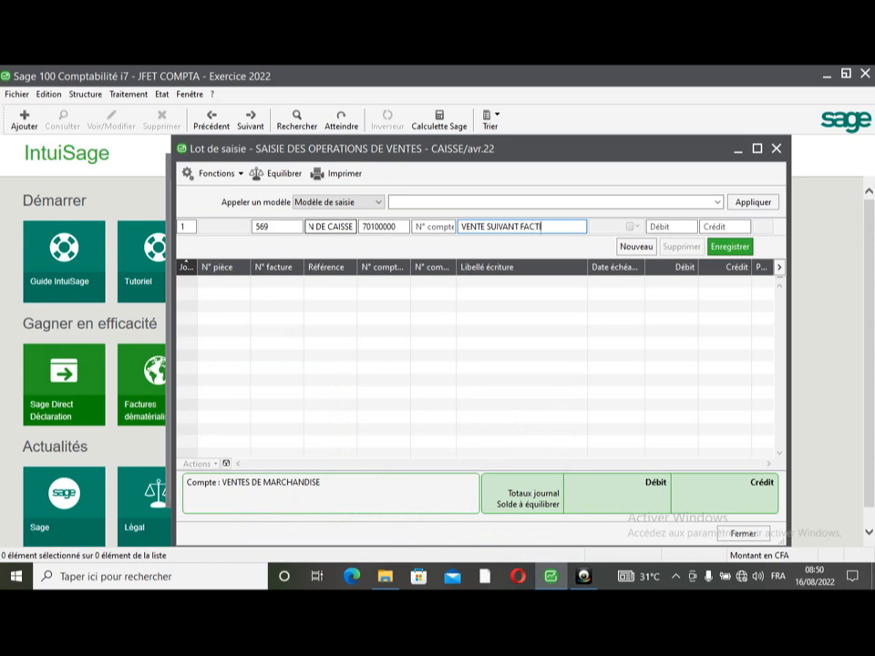
pyautogui.write('URE 569')
pyautogui.press('Tab')
pyautogui.press('Tab')
pyautogui.write('70000')
pyautogui.press('Return')
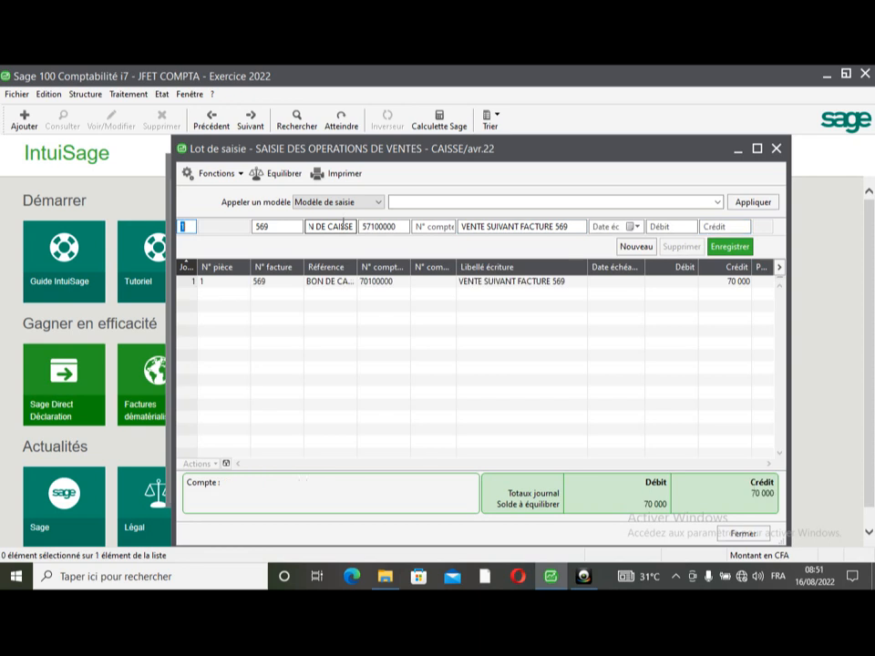
# Record the balancing line for invoice 569 on cash account 57100000 with a debit of 70 000
pyautogui.press('Tab')
pyautogui.press('Tab')
pyautogui.press('Tab')
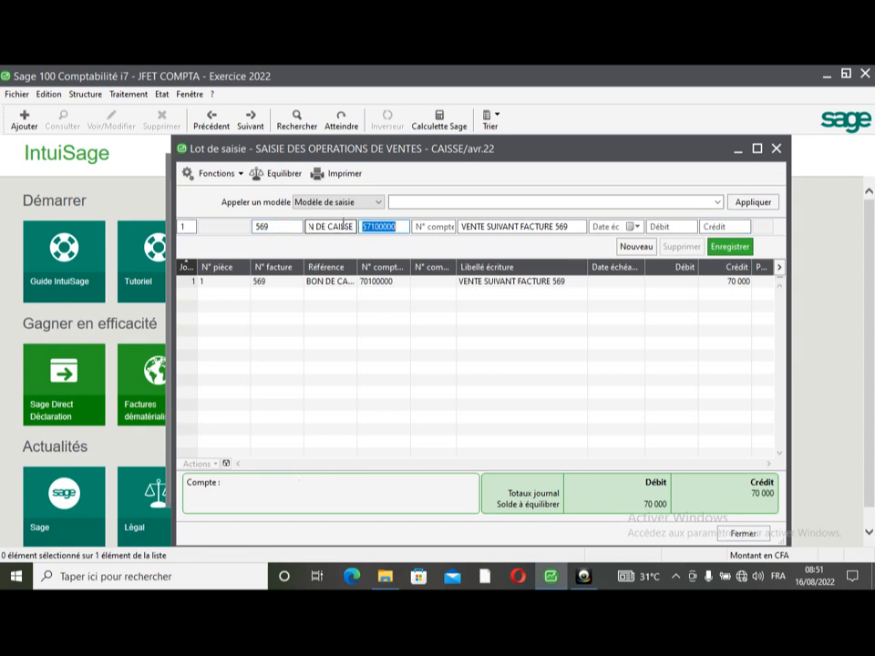
pyautogui.press('Tab')
pyautogui.press('Return')
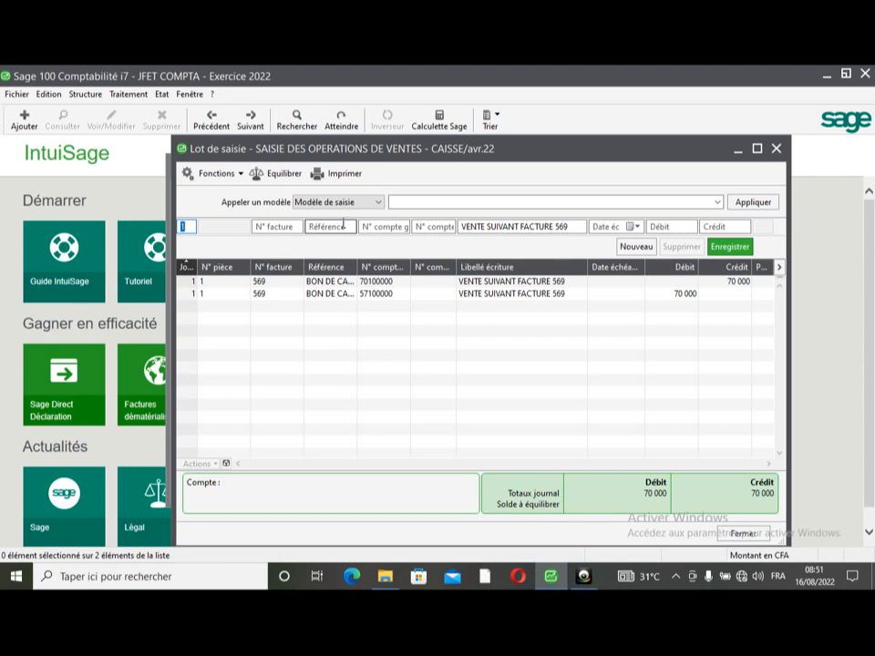
# Close the April CAISSE journal and the SAISIE DES OPERATIONS DE VENTES lot
pyautogui.click(776, 148)
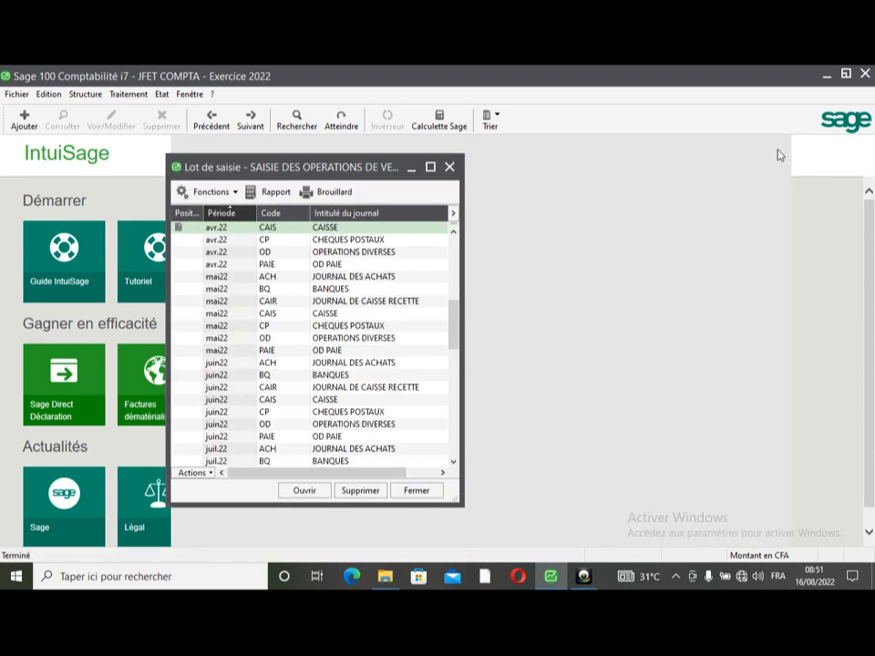
pyautogui.click(454, 234)
pyautogui.click(454, 235)
pyautogui.click(454, 235)
pyautogui.click(454, 234)
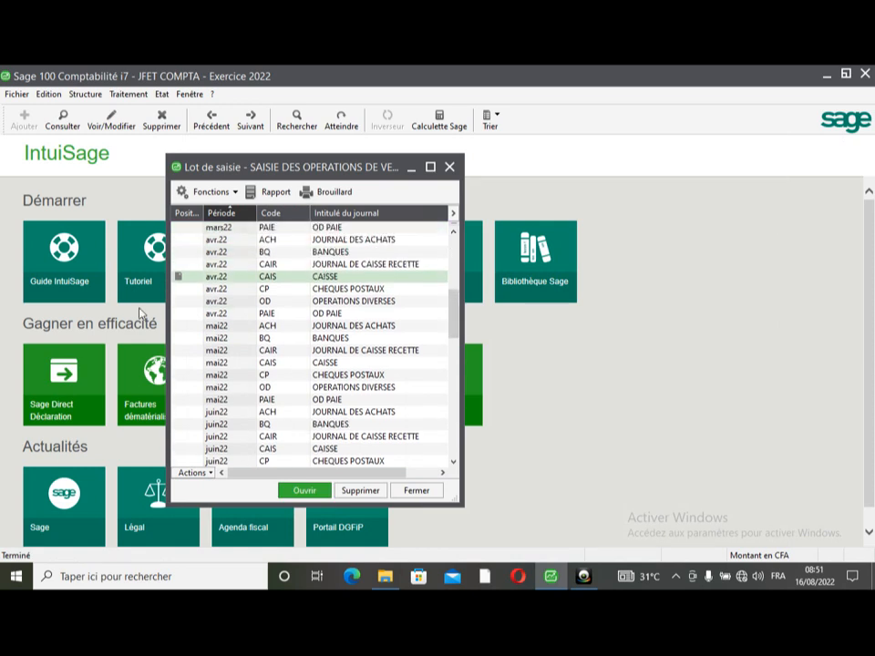
pyautogui.click(449, 167)
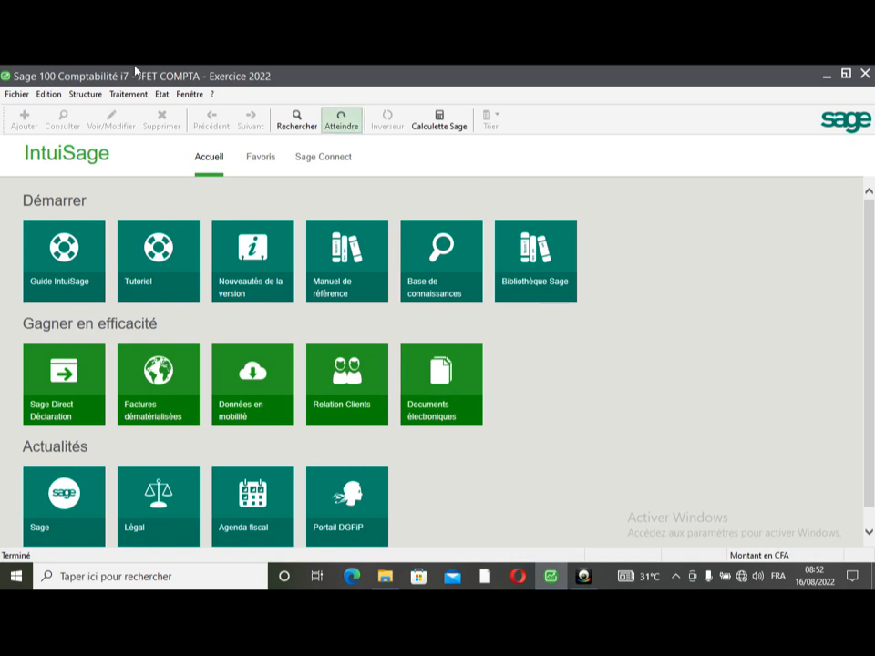
# Reopen the lot file SAISIE DES OPERATIONS DE VENTES from the Documents folder for batch entry
pyautogui.click(128, 96)
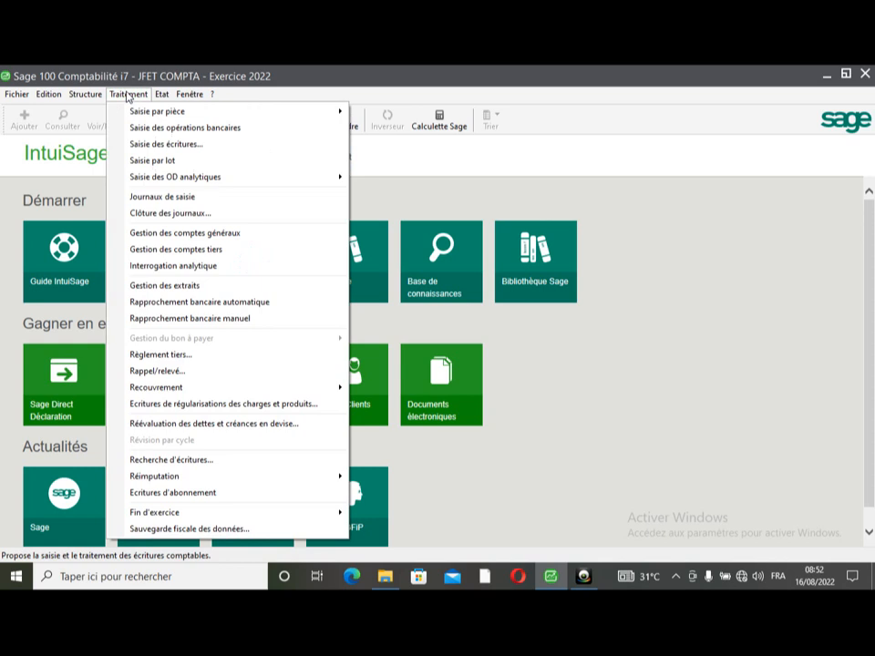
pyautogui.click(155, 162)
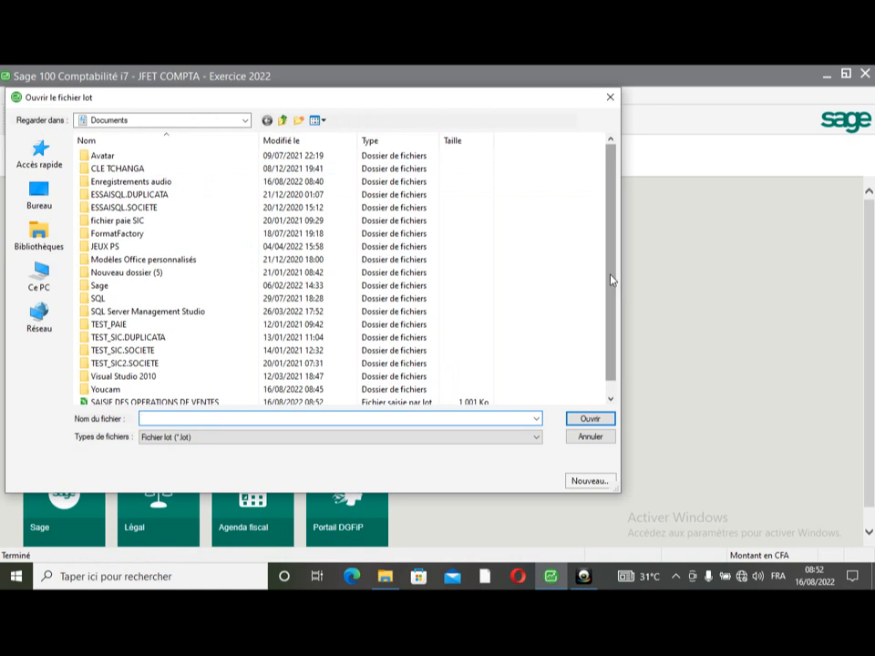
pyautogui.moveTo(612, 276); pyautogui.dragTo(611, 368)
pyautogui.click(235, 391)
pyautogui.doubleClick(235, 398)
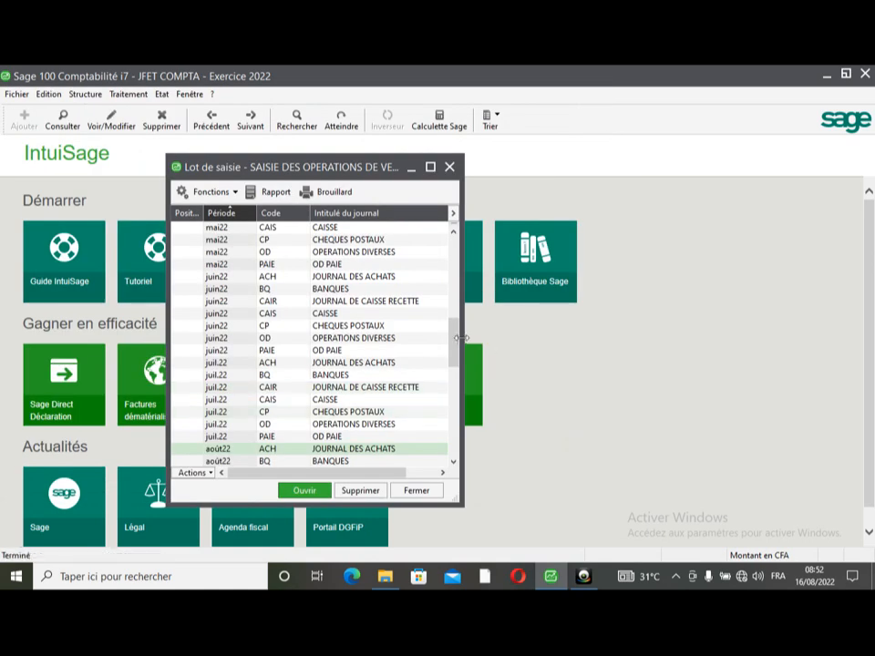
# Open the April 2022 CAISSE journal that holds the recorded sale entries
pyautogui.moveTo(453, 337); pyautogui.dragTo(451, 298)
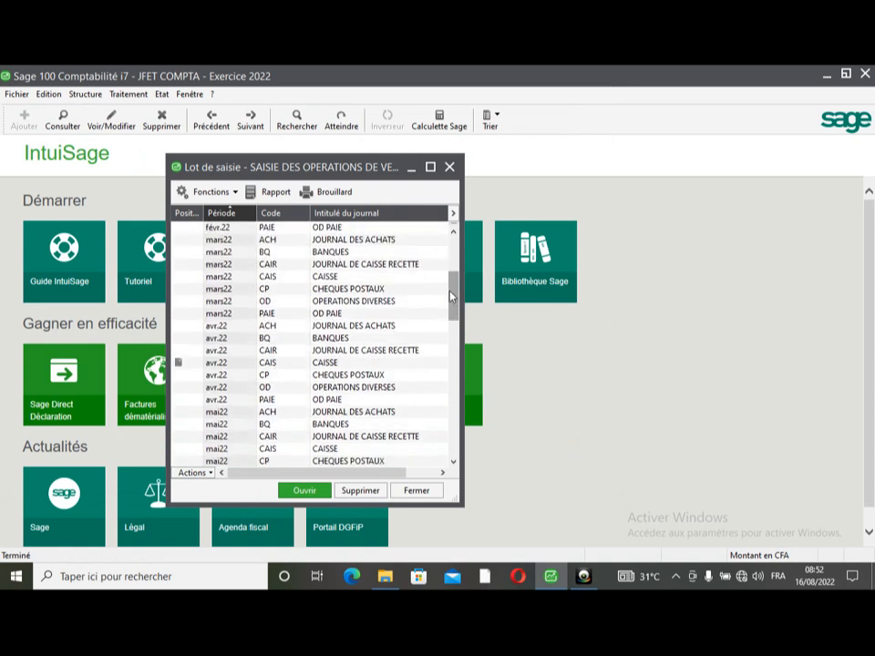
pyautogui.click(322, 363)
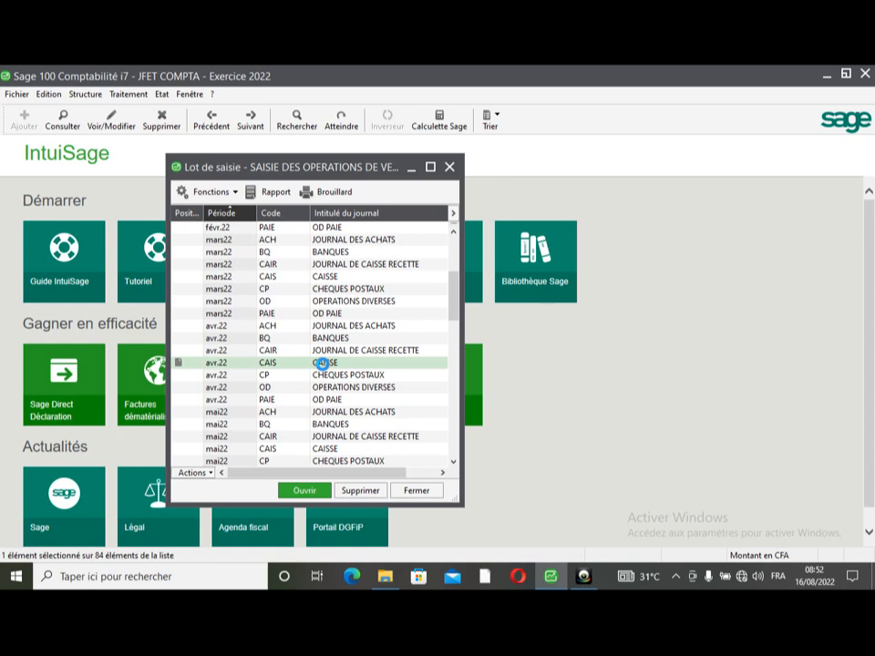
pyautogui.doubleClick(323, 364)
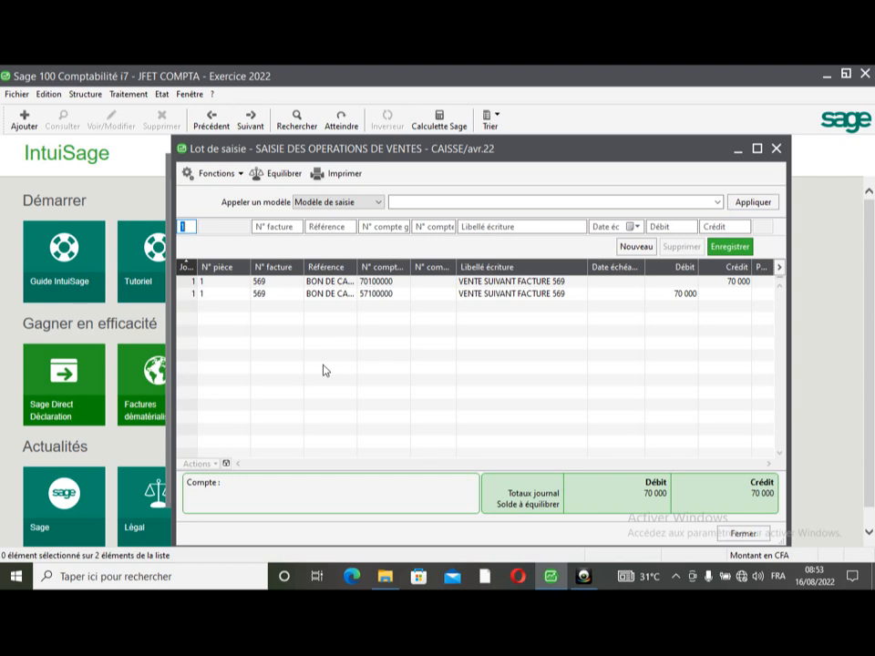
# Select both entry lines of invoice 569 and open the accounting update of the lot
pyautogui.click(369, 284)
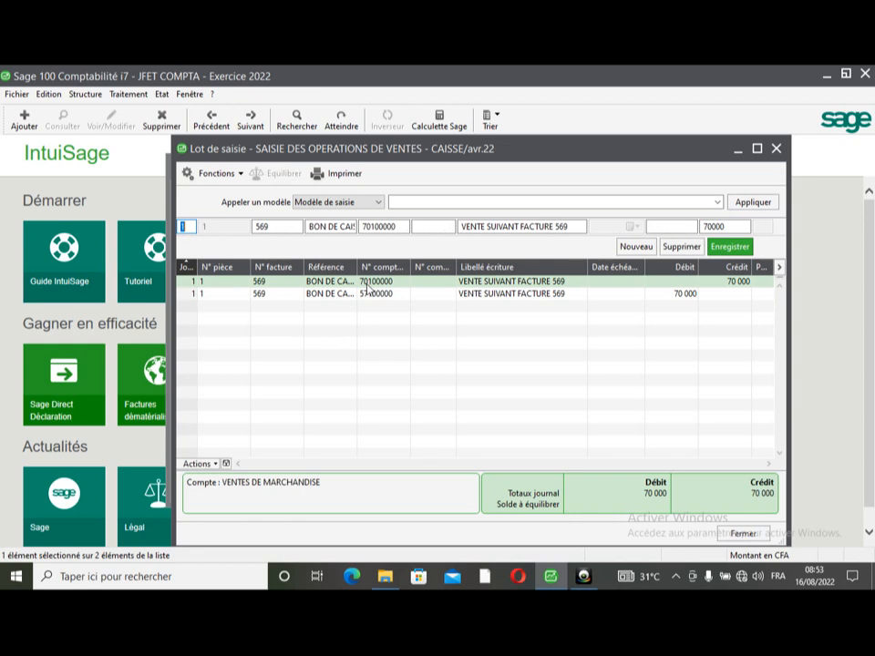
pyautogui.keyDown('shift'); pyautogui.click(366, 296); pyautogui.keyUp('shift')
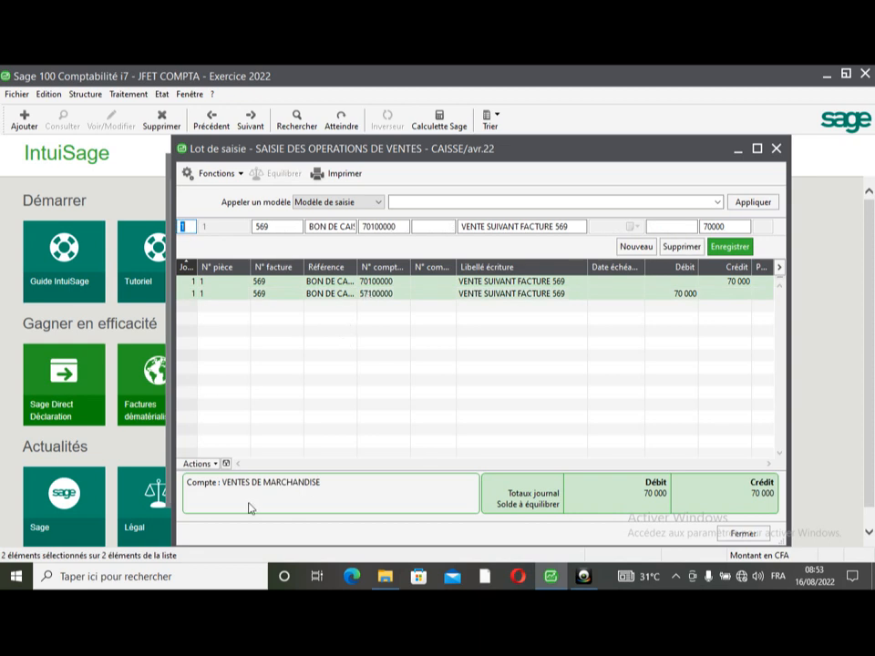
pyautogui.click(217, 465)
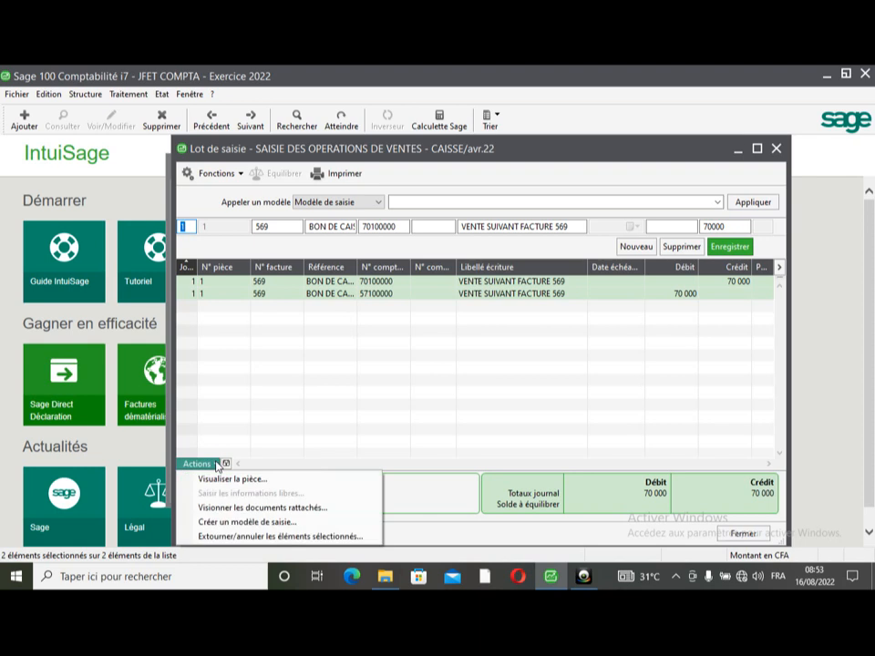
pyautogui.click(228, 173)
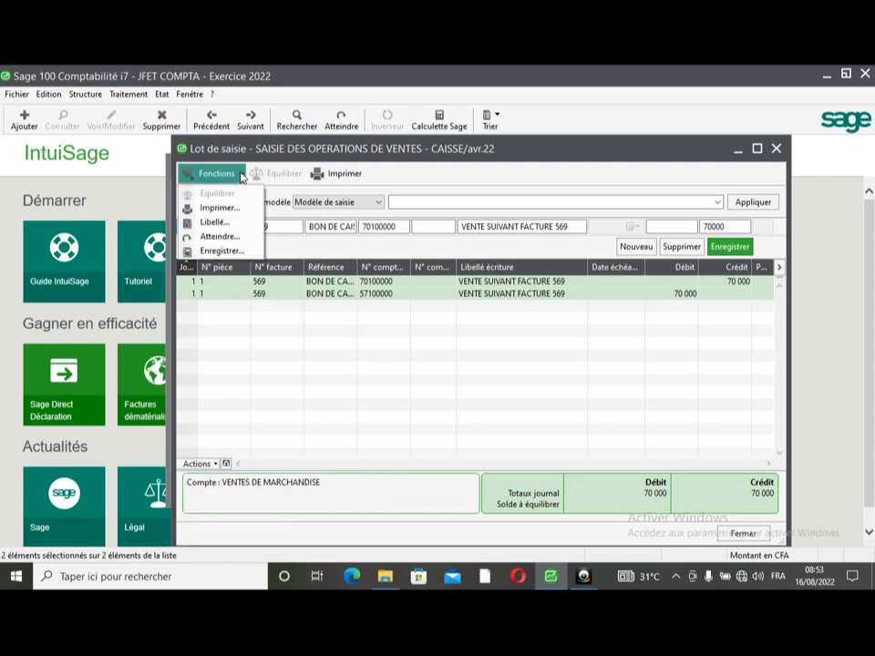
pyautogui.click(222, 251)
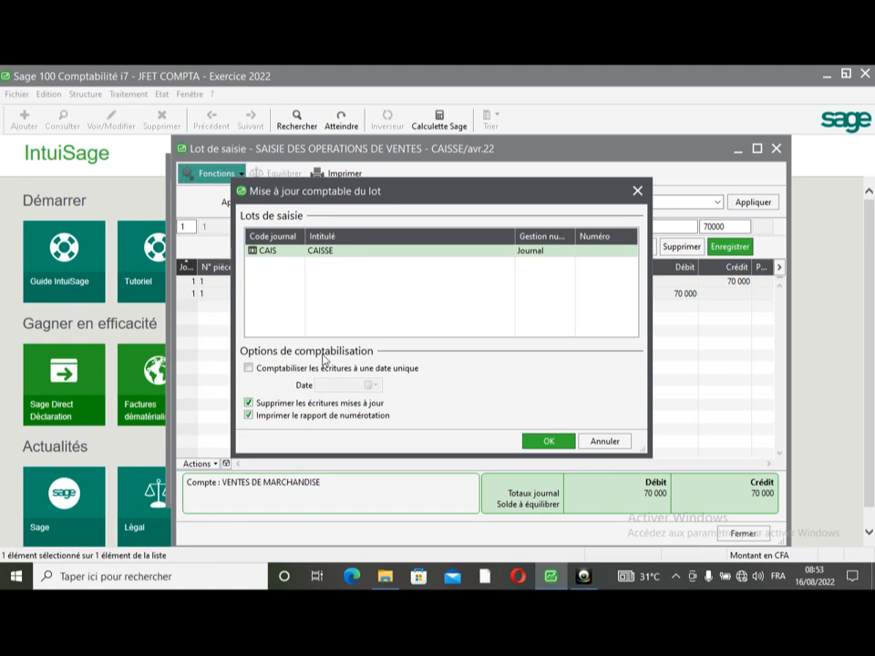
# Launch the accounting update of the CAISSE lot without a single posting date, deleting updated entries and printing the numbering report
pyautogui.click(247, 370)
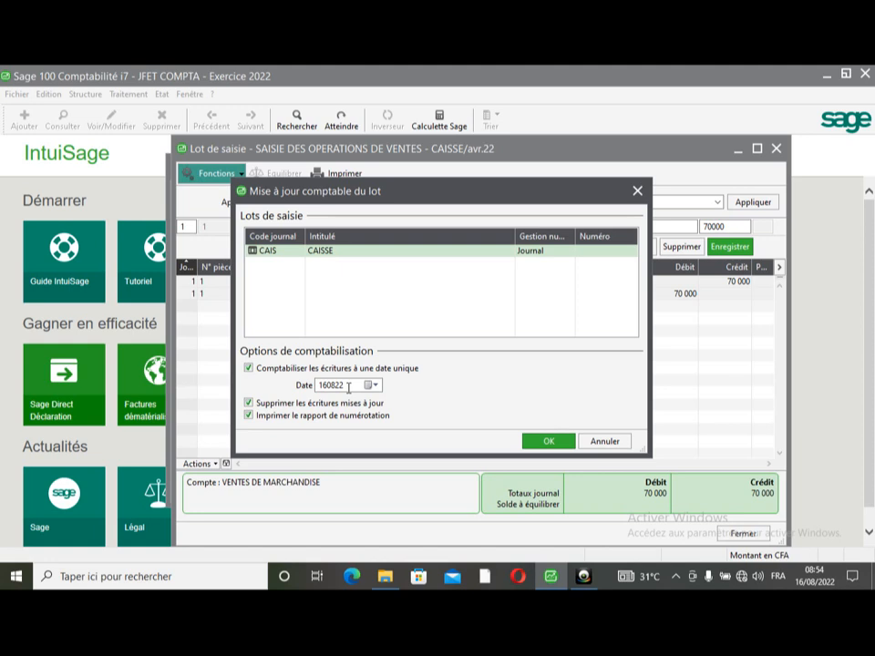
pyautogui.click(248, 368)
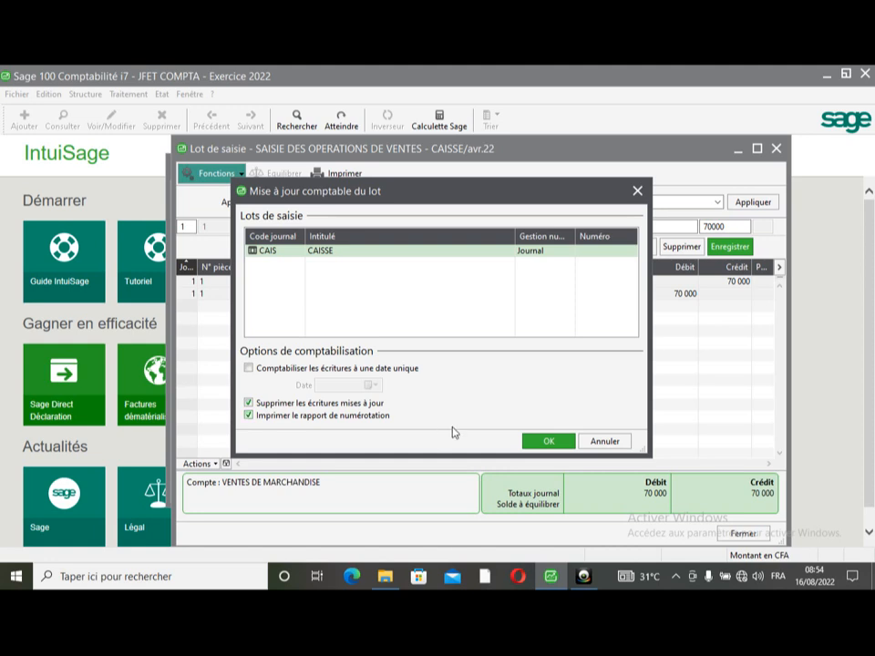
pyautogui.click(549, 443)
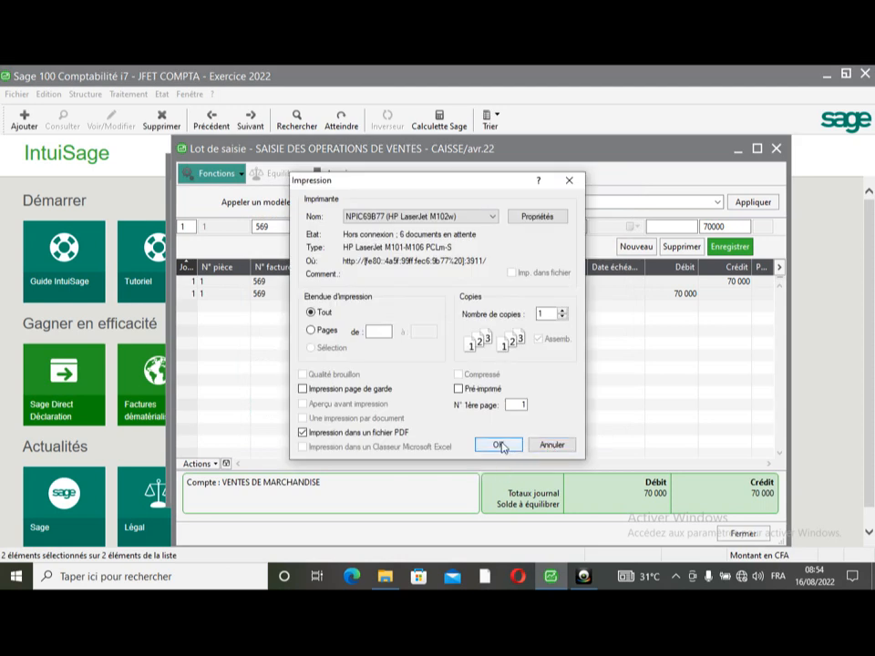
# Print the numbering report to a PDF file in the Documents library, named Rapport_de_numérotation DES SAISIES PAR LOT
pyautogui.click(500, 444)
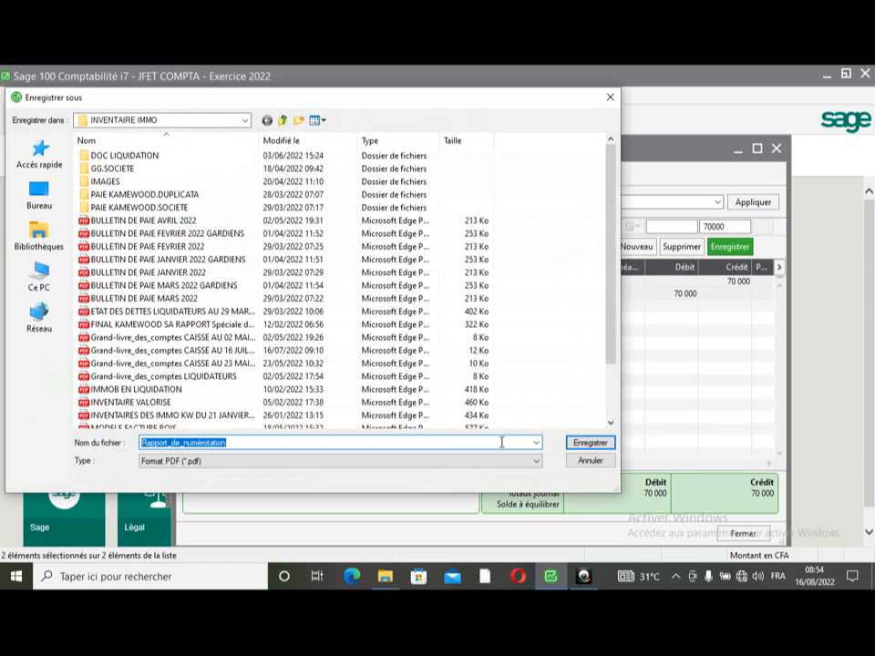
pyautogui.click(39, 236)
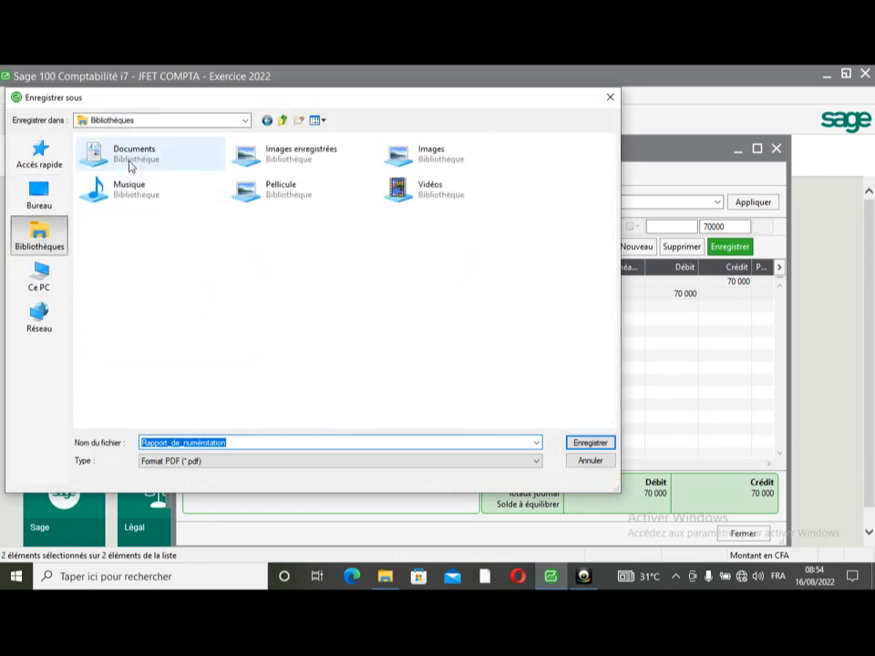
pyautogui.click(130, 159)
pyautogui.doubleClick(130, 159)
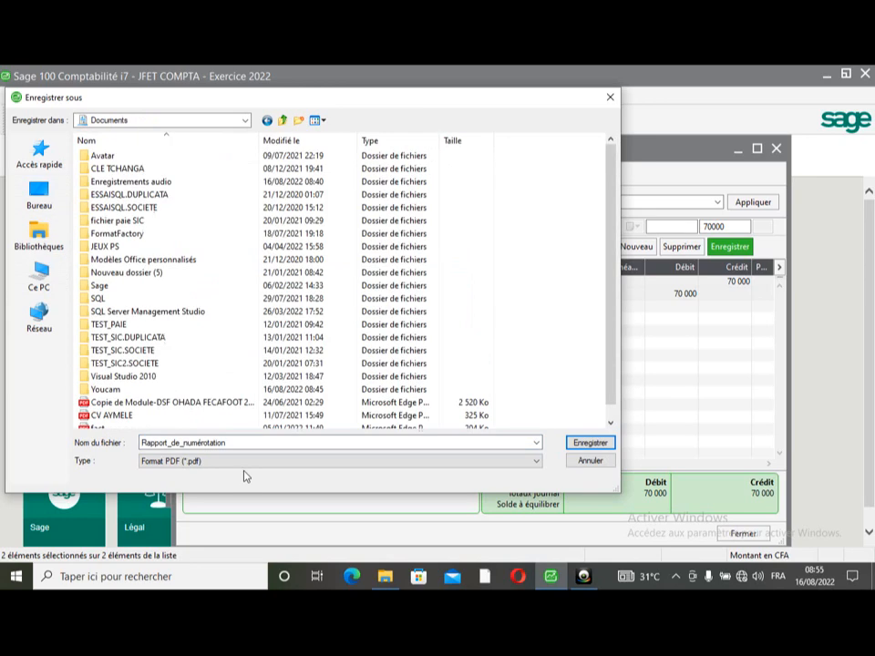
pyautogui.click(254, 443)
pyautogui.click(255, 443)
pyautogui.write('DES SAISIES PAR LOT')
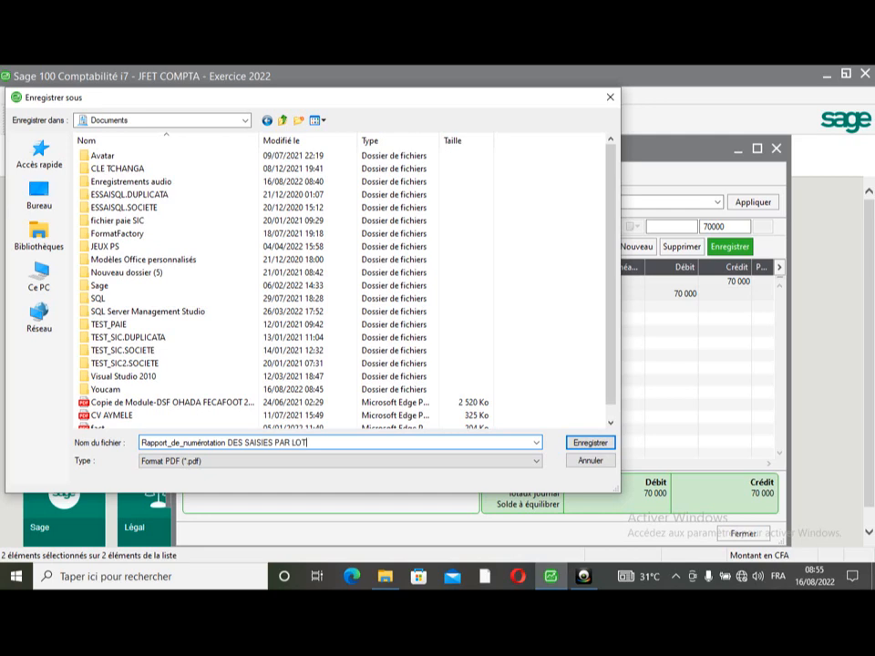
pyautogui.hotkey('ctrl', 'a')
pyautogui.press('Return')
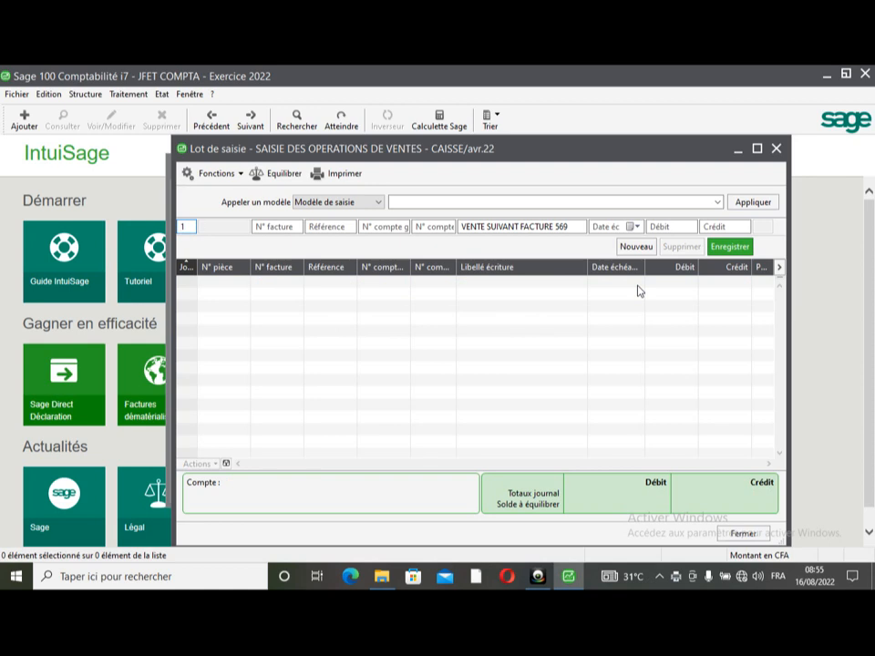
# Close the April 2022 CAISSE entry window and the lot's journal list after looking through its periods
pyautogui.click(775, 149)
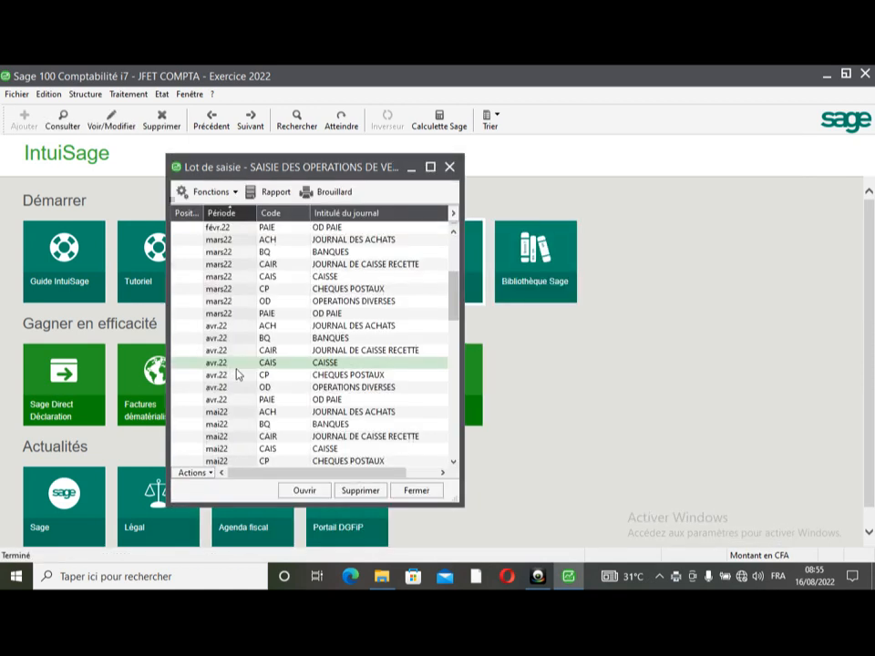
pyautogui.moveTo(453, 292); pyautogui.dragTo(434, 460)
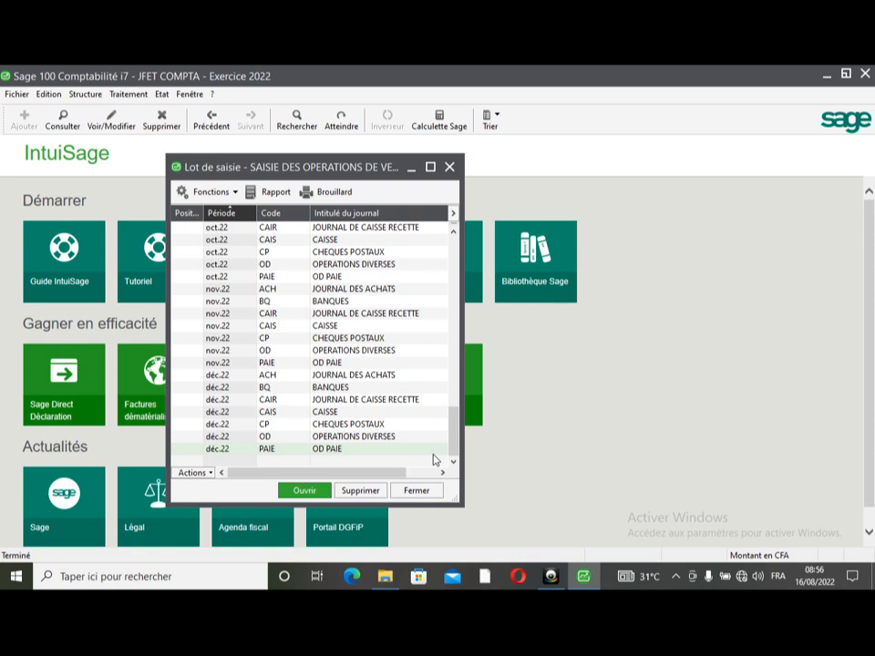
pyautogui.click(450, 169)
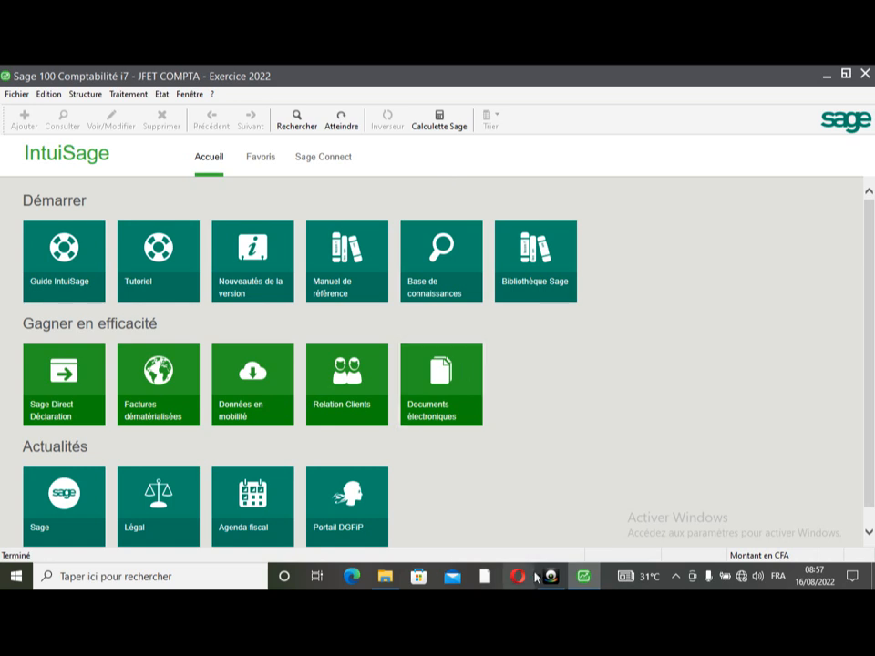
pyautogui.moveTo(551, 580)
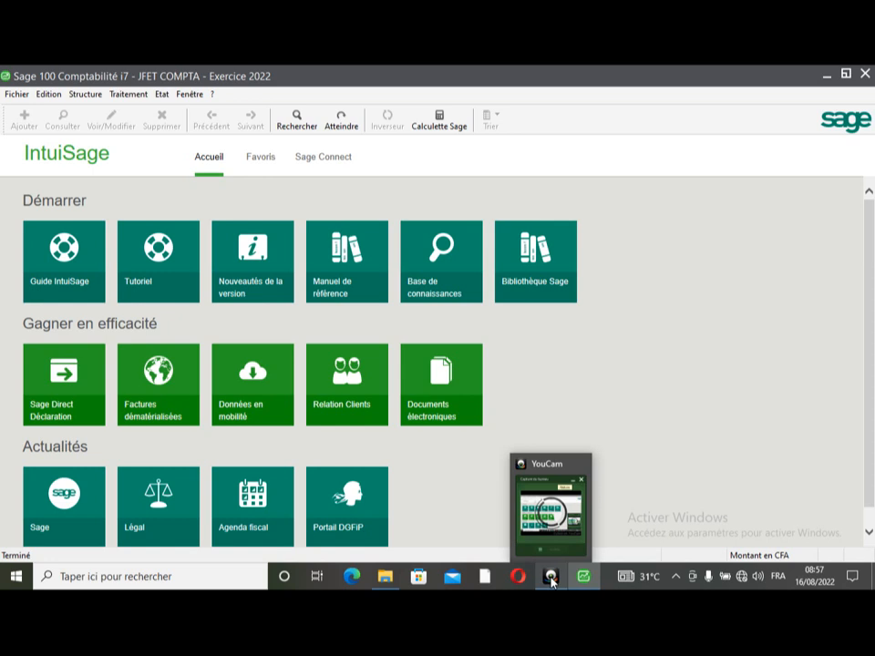
pyautogui.click(552, 580)
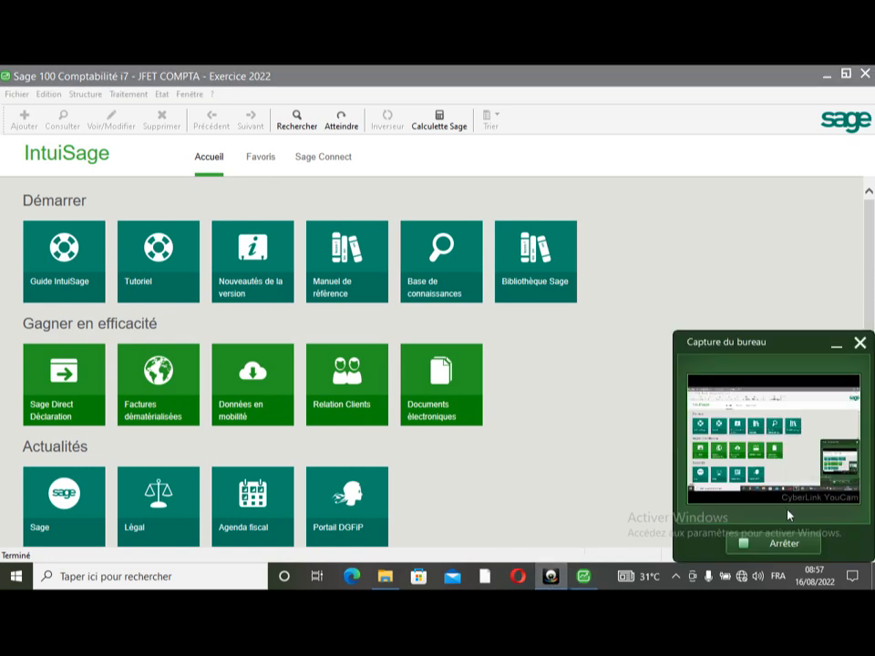